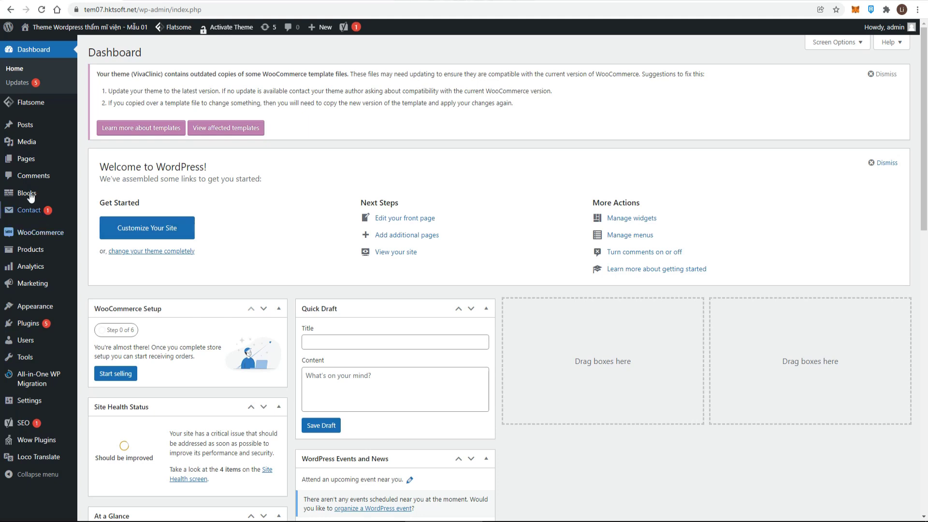
Step: Start a new WordPress page, collapsing and re-expanding the Page Attributes and Featured Image boxes
{"action": "mouse_move", "coordinate": [26, 159]}
{"action": "left_click", "coordinate": [106, 180]}
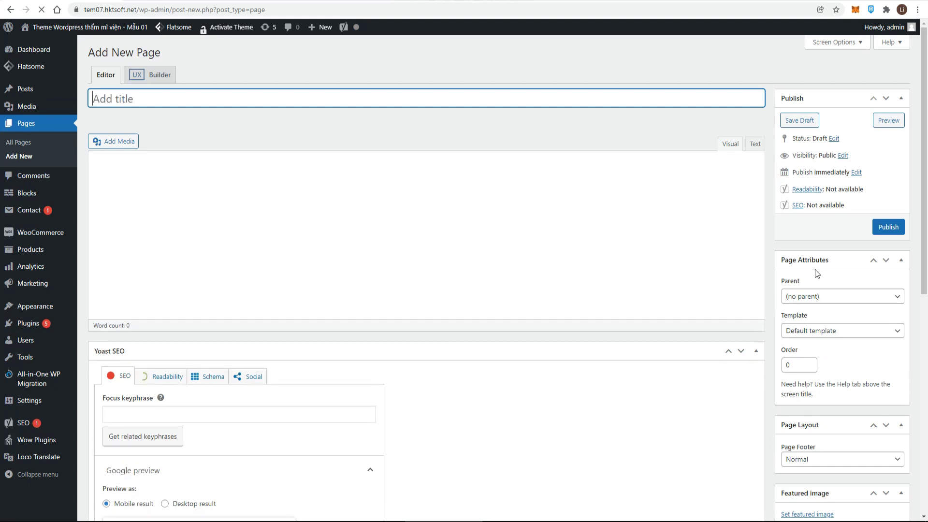
{"action": "left_click", "coordinate": [841, 261]}
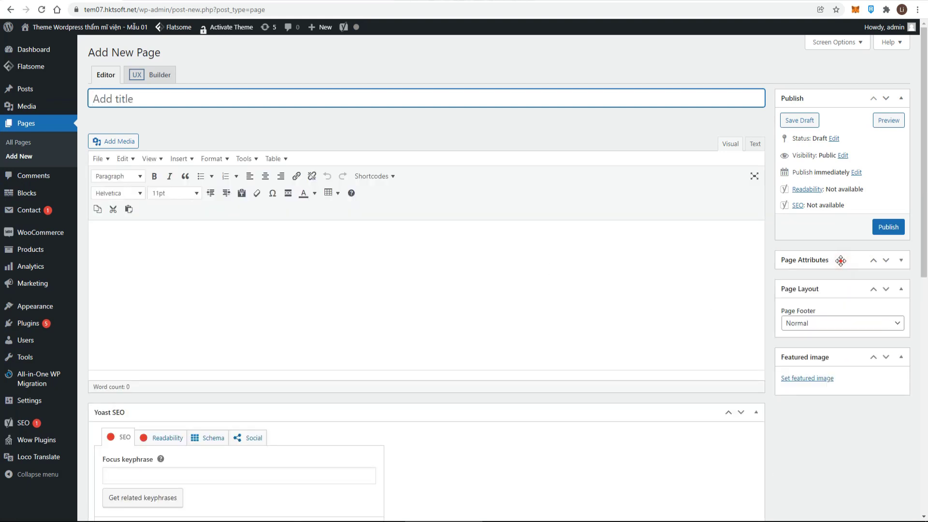
{"action": "left_click", "coordinate": [841, 261]}
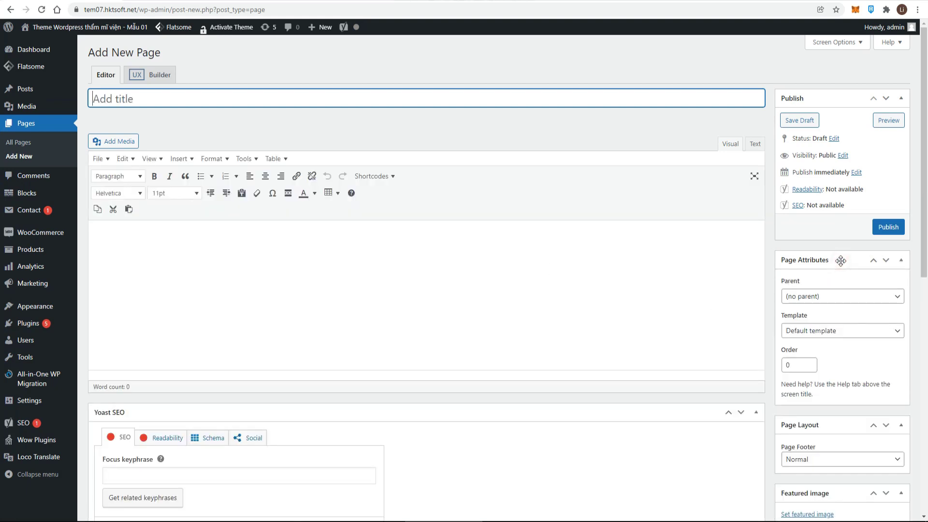
{"action": "left_click", "coordinate": [836, 493]}
{"action": "left_click", "coordinate": [836, 494]}
Step: Title the page Jamaica and select the whole Jamaica article in the Word document
{"action": "type", "text": "Jamaica"}
{"action": "key", "text": "alt+Tab"}
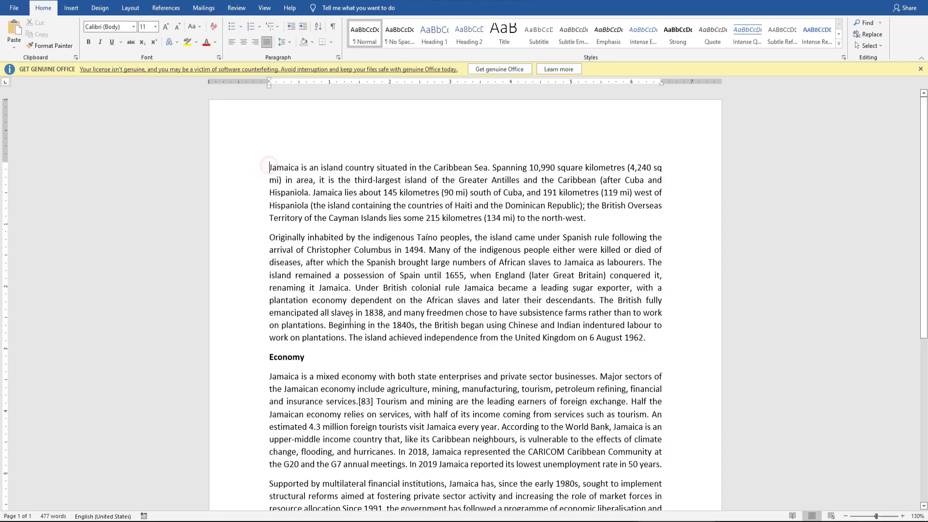
{"action": "scroll", "coordinate": [435, 411], "scroll_direction": "down", "scroll_amount": 3}
{"action": "key", "text": "ctrl+a"}
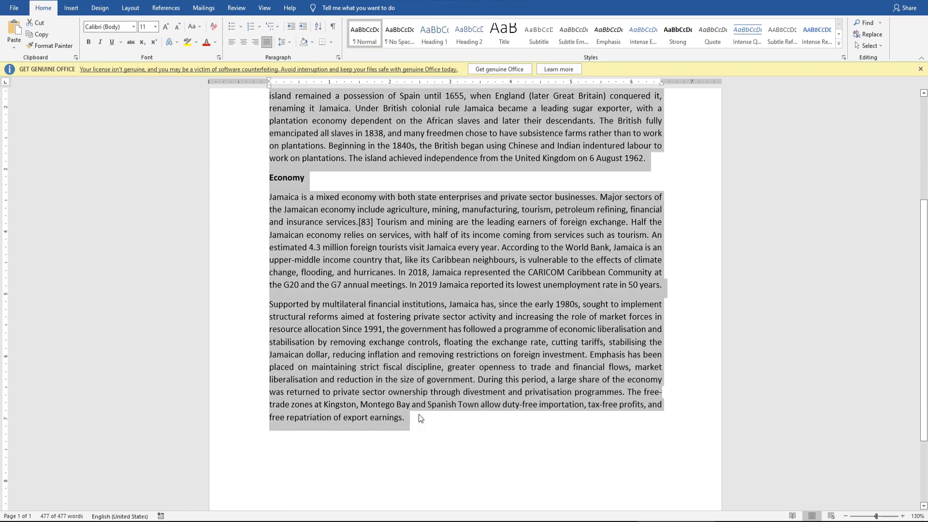
{"action": "key", "text": "alt+Tab"}
Step: Paste the Jamaica article into the page body and format the Economy line as Heading 3
{"action": "left_click", "coordinate": [222, 289]}
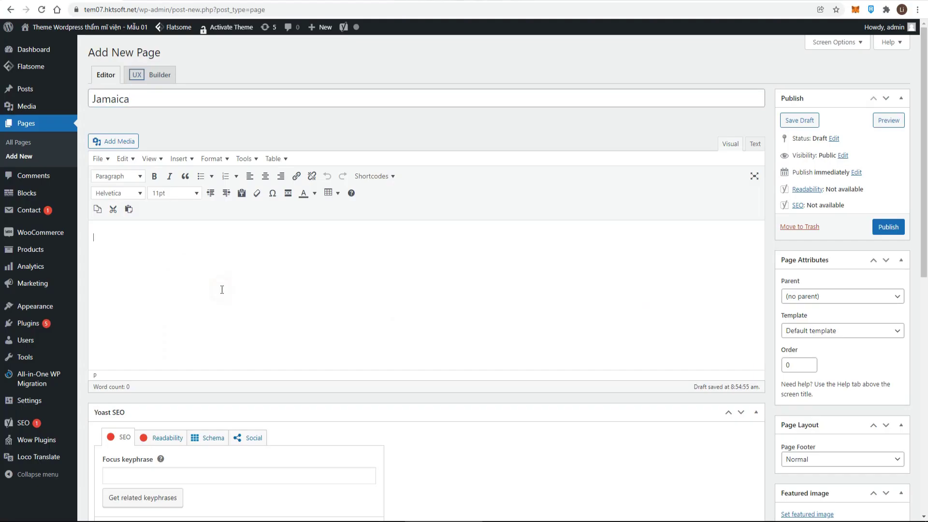
{"action": "key", "text": "ctrl+v"}
{"action": "left_click", "coordinate": [124, 338]}
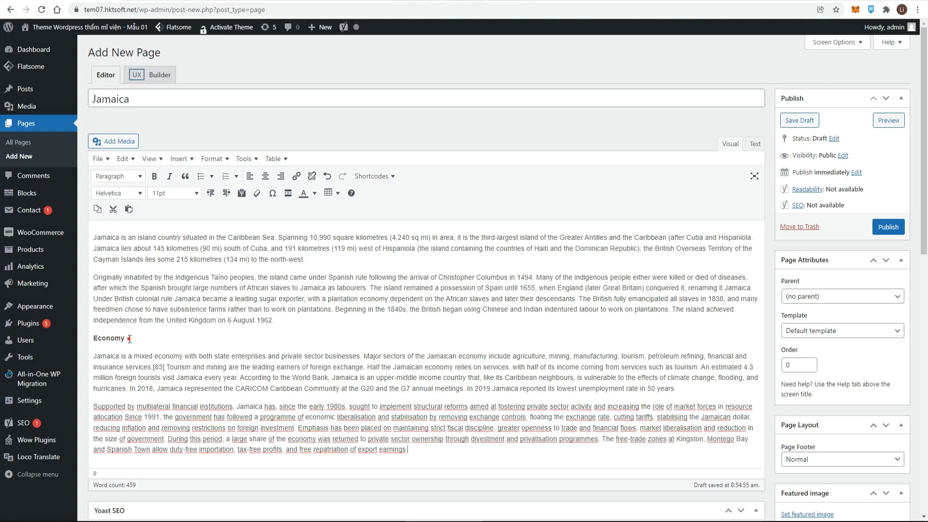
{"action": "double_click", "coordinate": [92, 338]}
{"action": "left_click", "coordinate": [131, 177]}
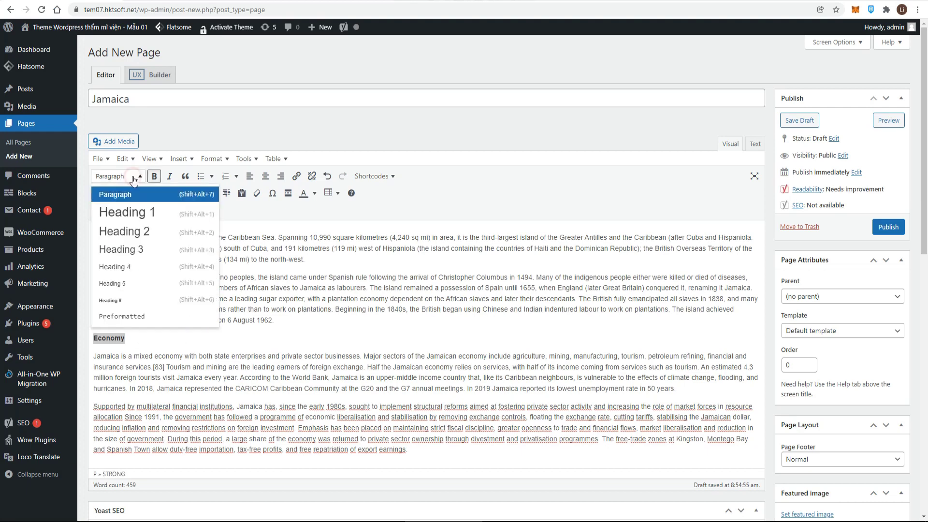
{"action": "left_click", "coordinate": [138, 249]}
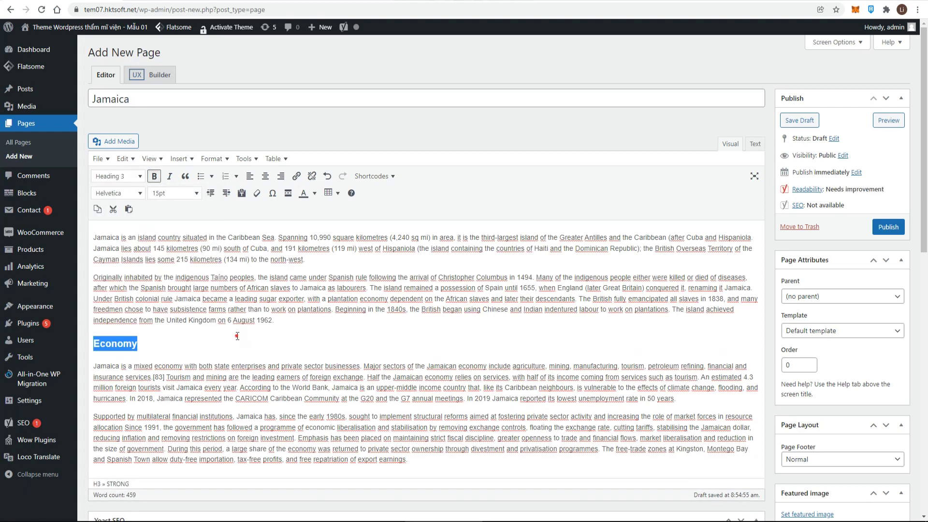
{"action": "left_click", "coordinate": [238, 336]}
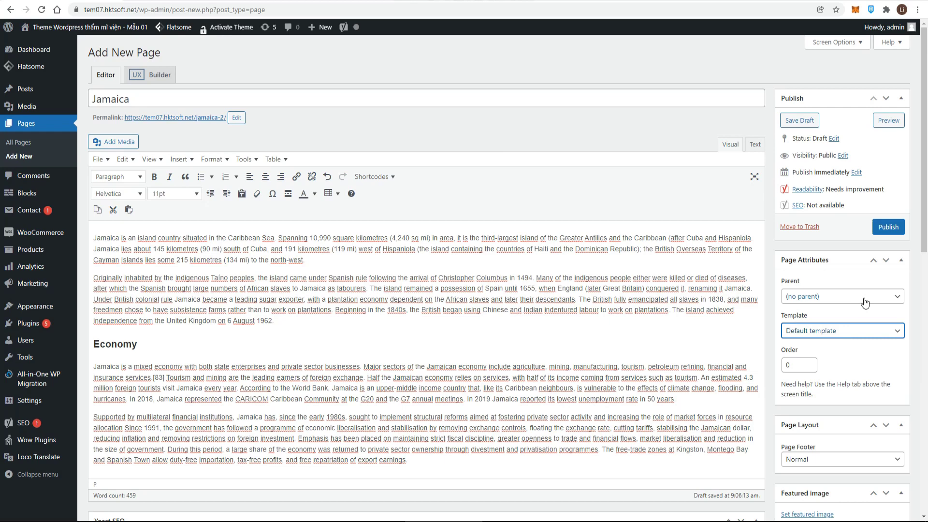
Step: Pick JAMAICA from the Parent dropdown in Page Attributes
{"action": "left_click", "coordinate": [820, 262]}
{"action": "left_click", "coordinate": [820, 261]}
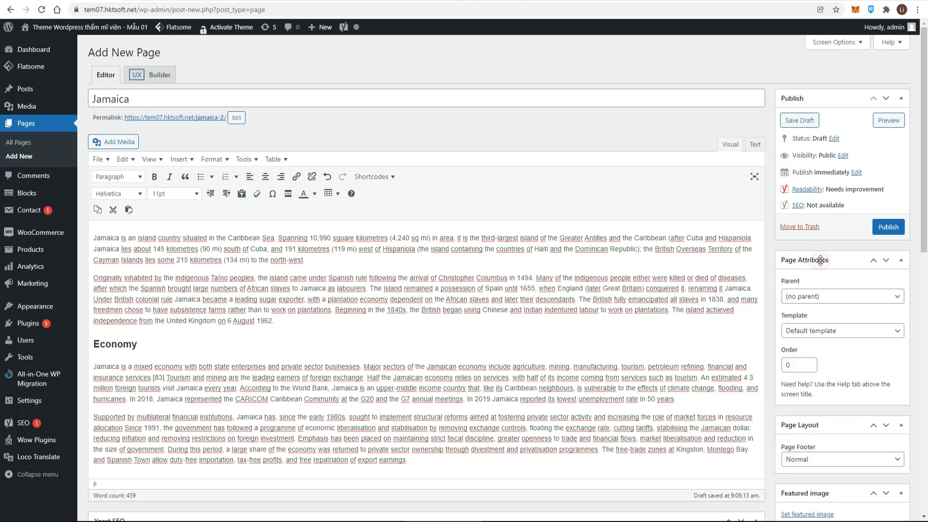
{"action": "left_click", "coordinate": [897, 301]}
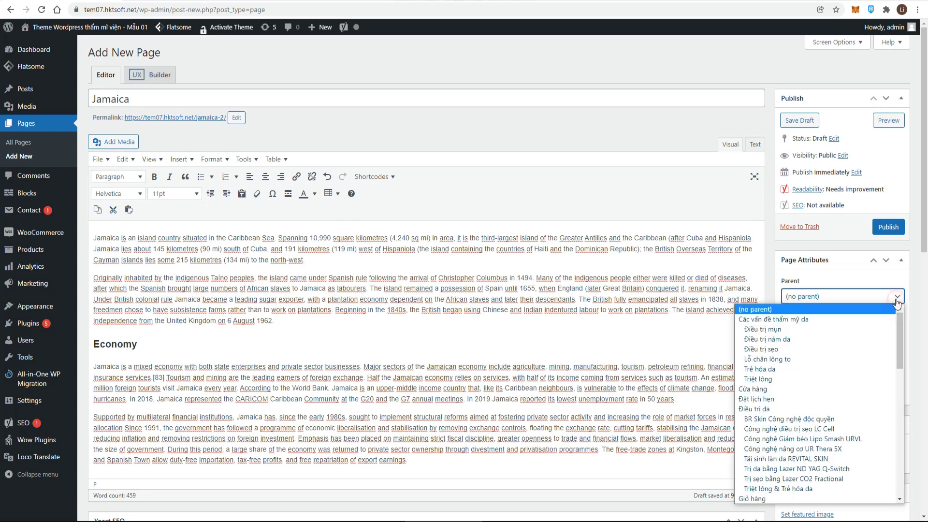
{"action": "scroll", "coordinate": [798, 381], "scroll_direction": "down", "scroll_amount": 3}
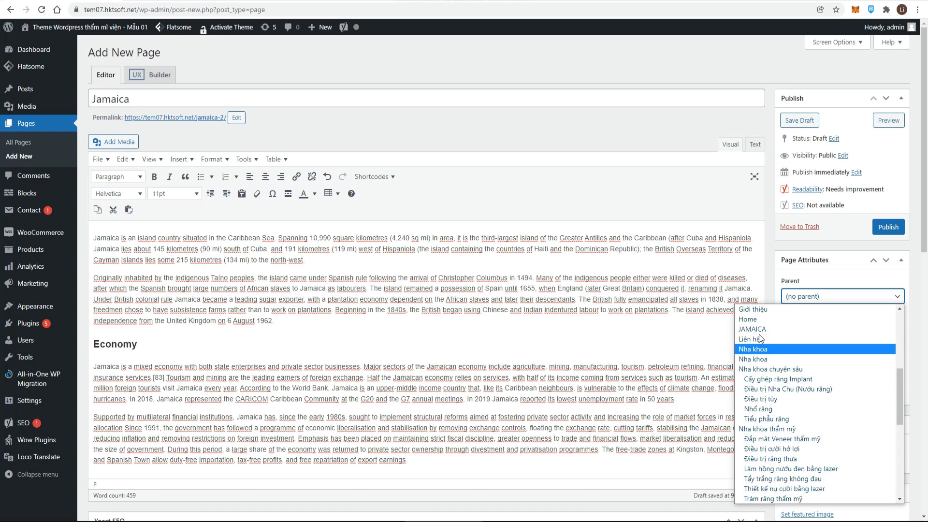
{"action": "left_click", "coordinate": [802, 329]}
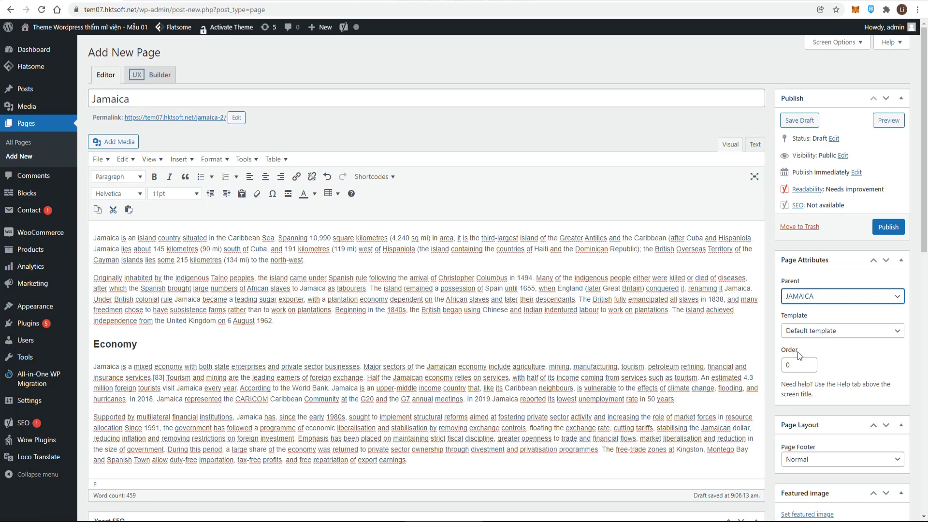
Step: Apply the Page - Full Width template and publish the Jamaica page
{"action": "left_click", "coordinate": [605, 235]}
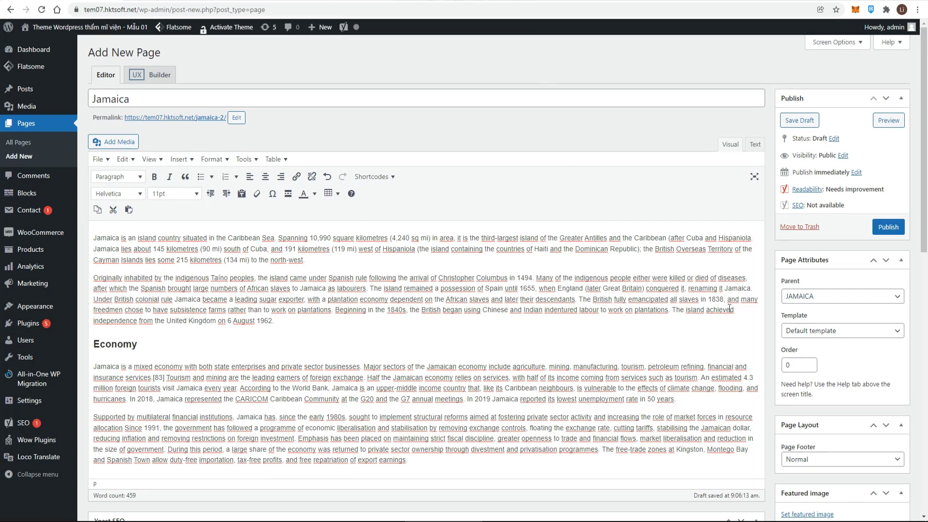
{"action": "left_click", "coordinate": [897, 333]}
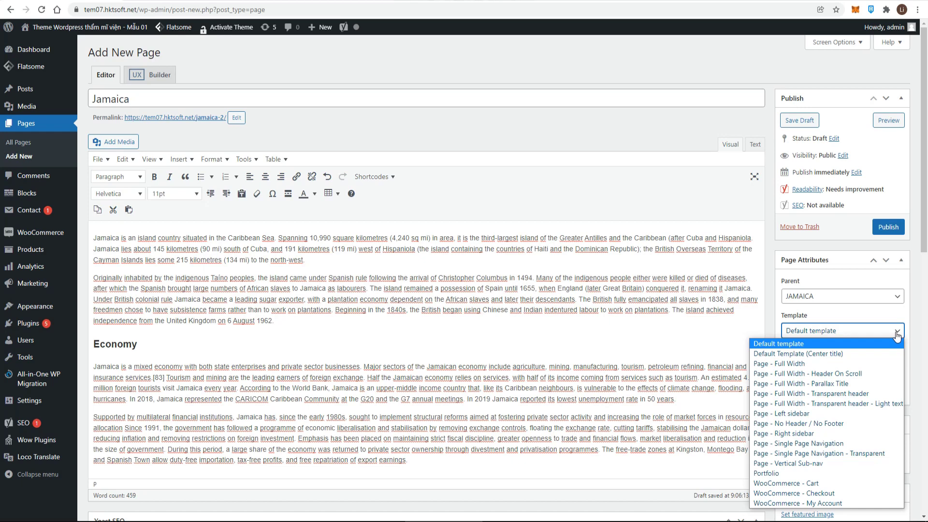
{"action": "left_click", "coordinate": [786, 364]}
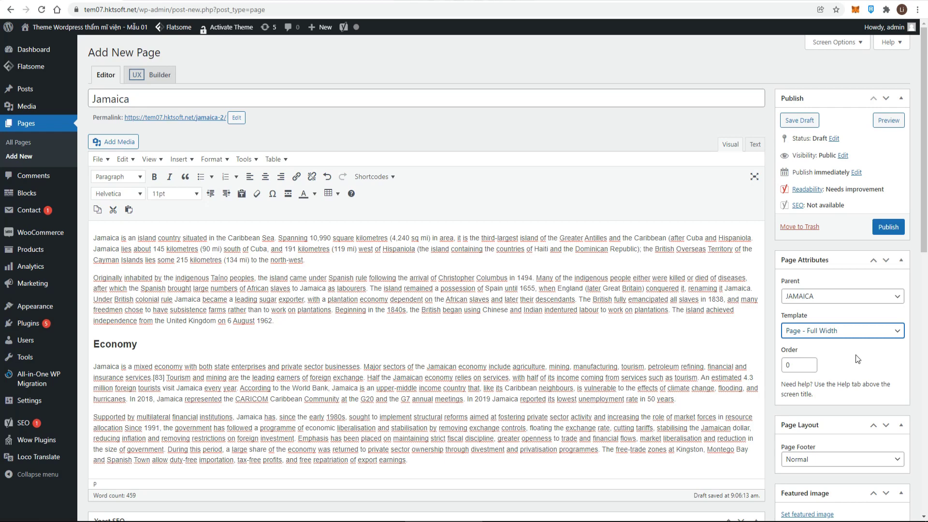
{"action": "left_click", "coordinate": [891, 227]}
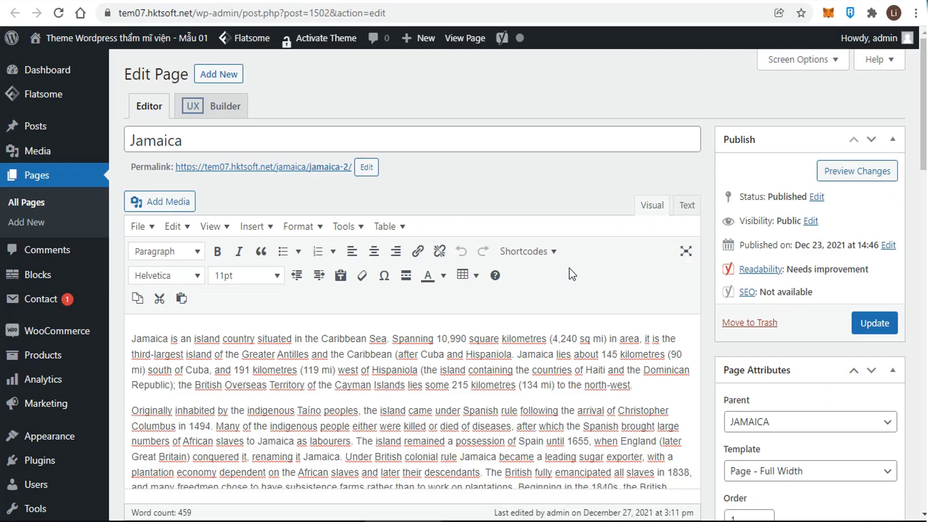
Step: Change the page's Order attribute from 0 to 1
{"action": "scroll", "coordinate": [572, 275], "scroll_direction": "down", "scroll_amount": 4}
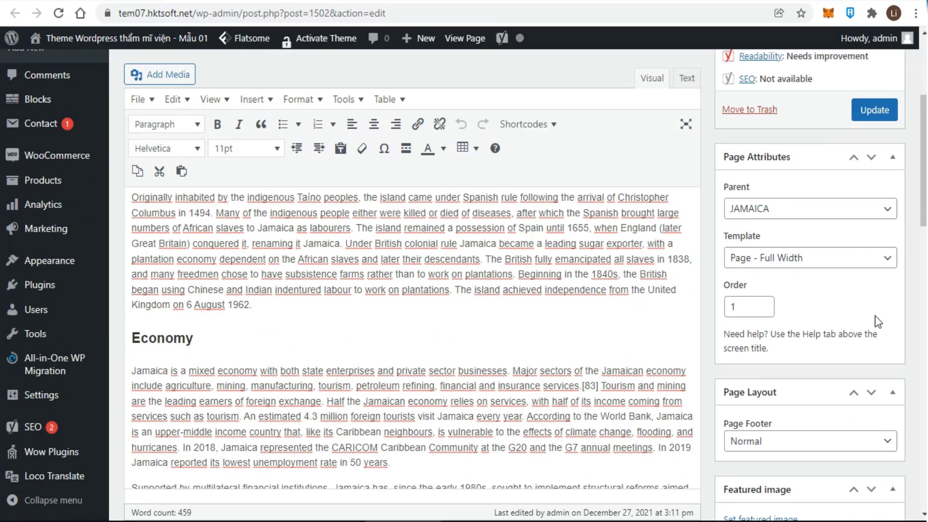
{"action": "left_click", "coordinate": [765, 306]}
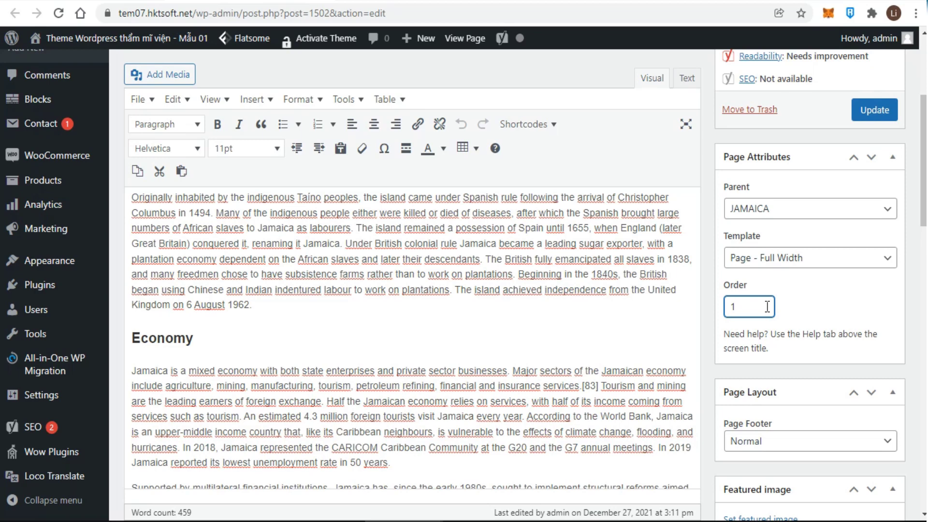
{"action": "type", "text": "2"}
{"action": "type", "text": "1"}
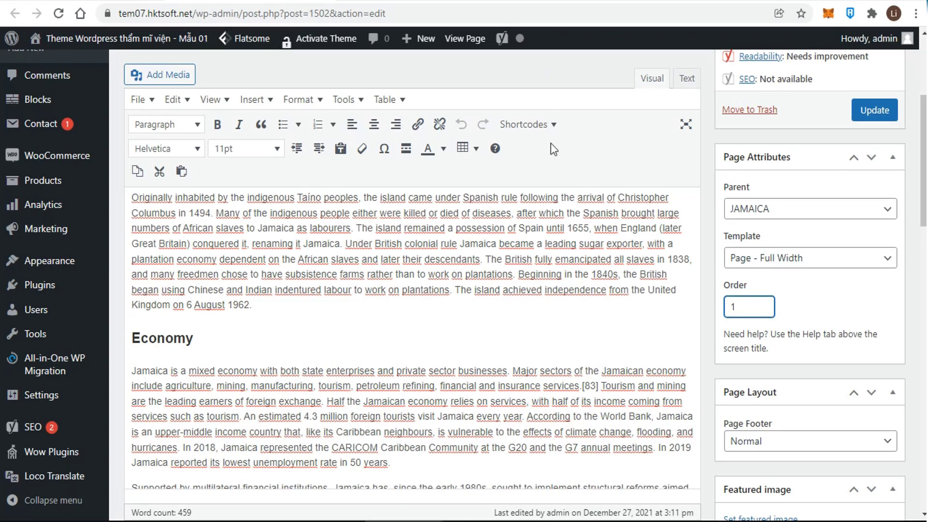
{"action": "scroll", "coordinate": [702, 422], "scroll_direction": "down", "scroll_amount": 5}
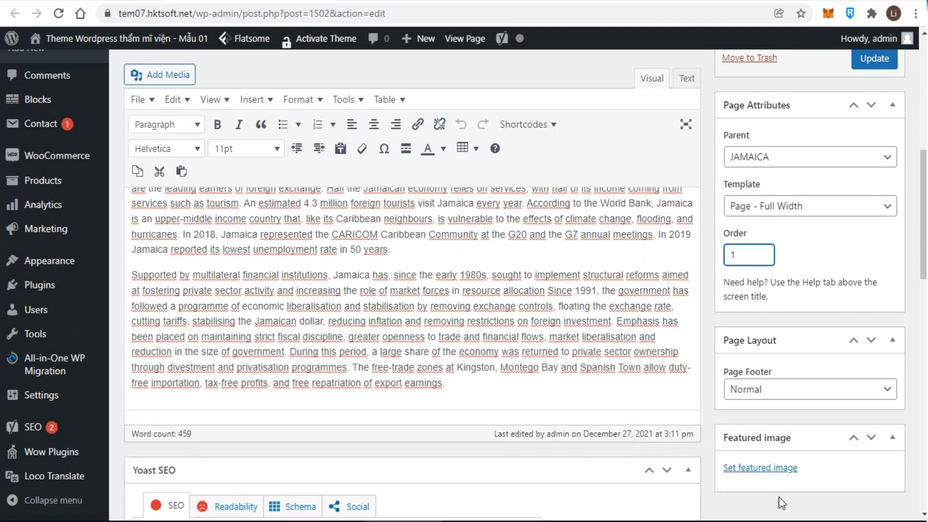
Step: Upload images.jpg from Desktop > New folder and set it as the featured image
{"action": "left_click", "coordinate": [738, 469]}
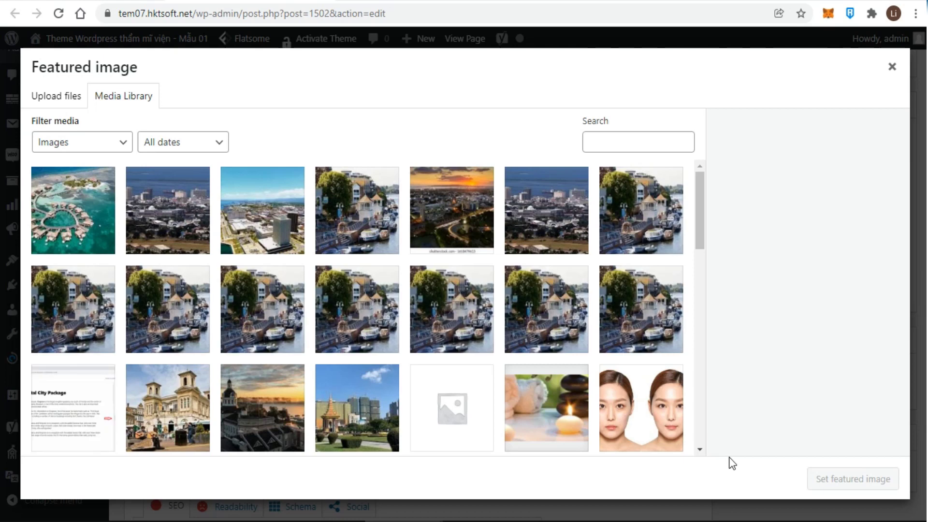
{"action": "left_click", "coordinate": [50, 102]}
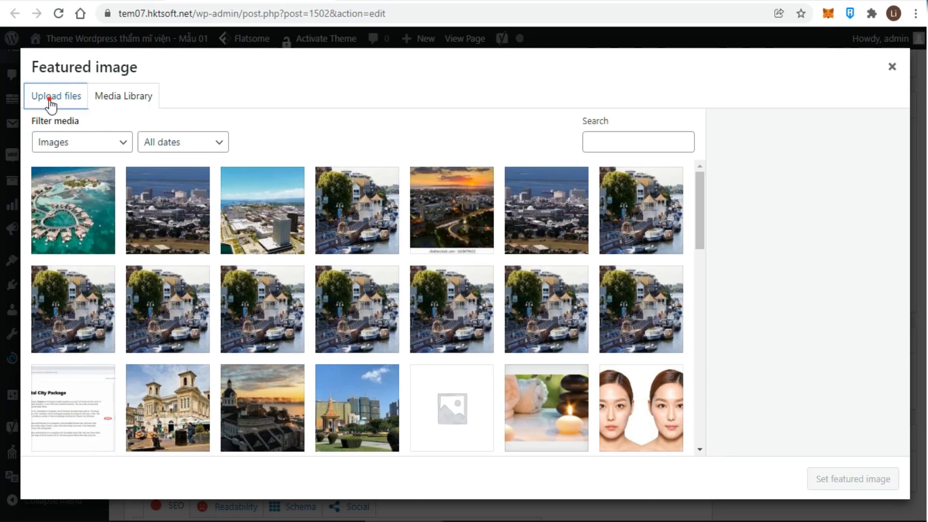
{"action": "left_click", "coordinate": [464, 289]}
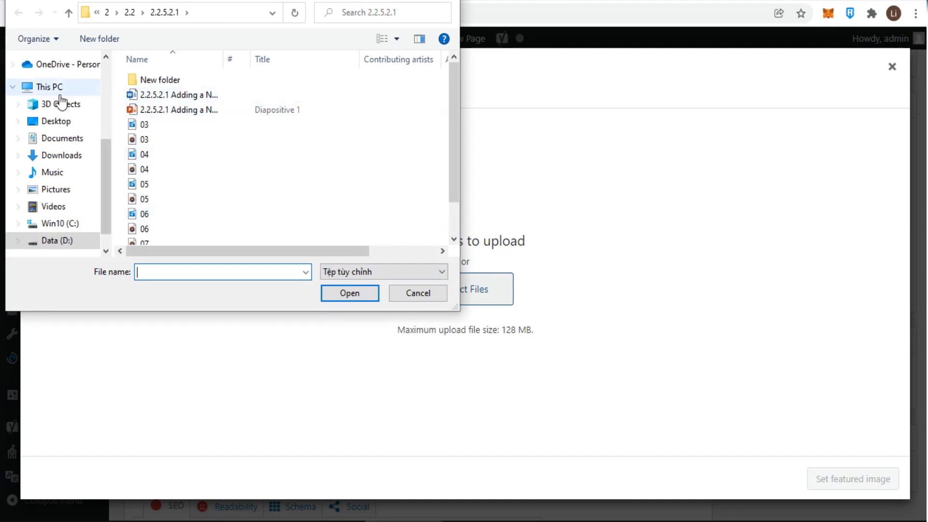
{"action": "left_click", "coordinate": [52, 120]}
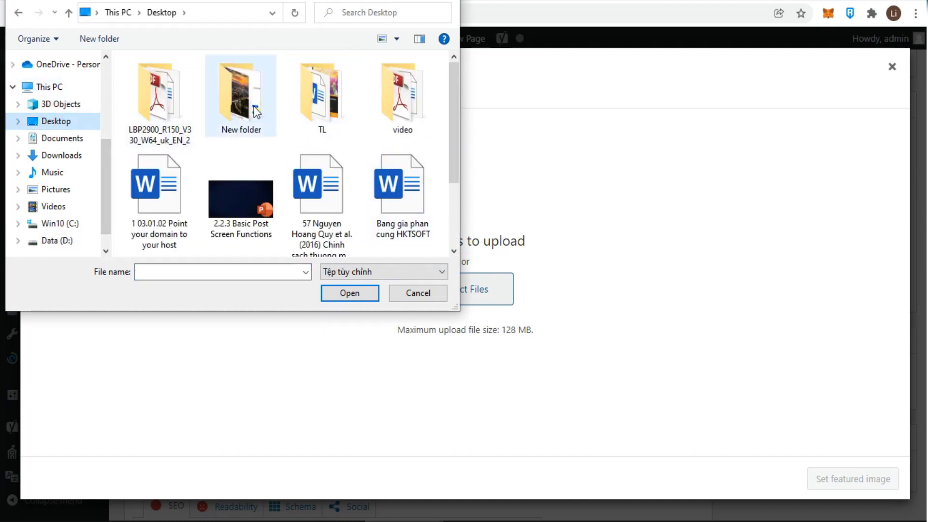
{"action": "double_click", "coordinate": [251, 107]}
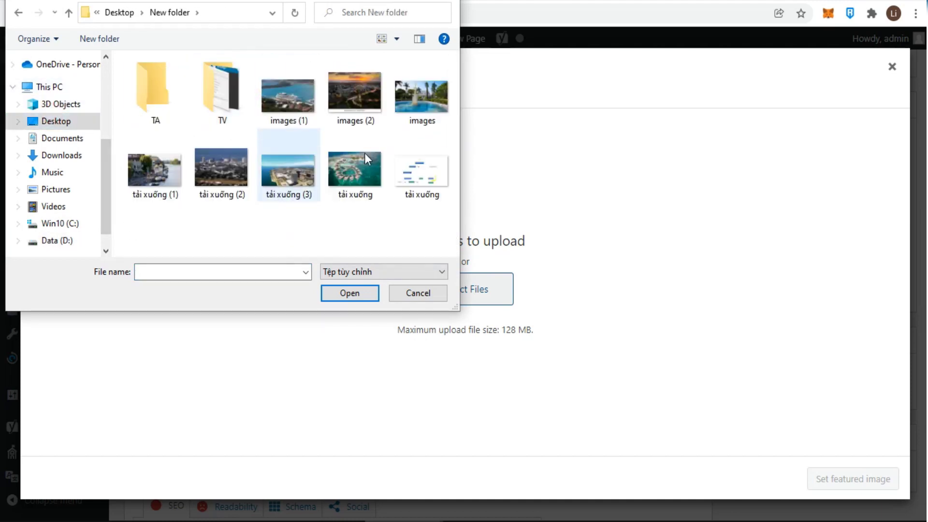
{"action": "left_click", "coordinate": [422, 103]}
{"action": "left_click", "coordinate": [353, 290]}
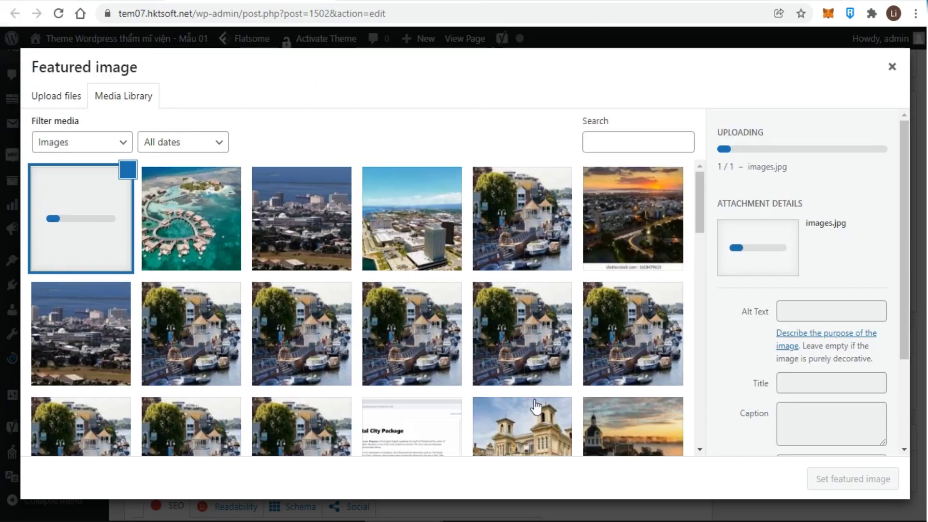
{"action": "left_click", "coordinate": [851, 482]}
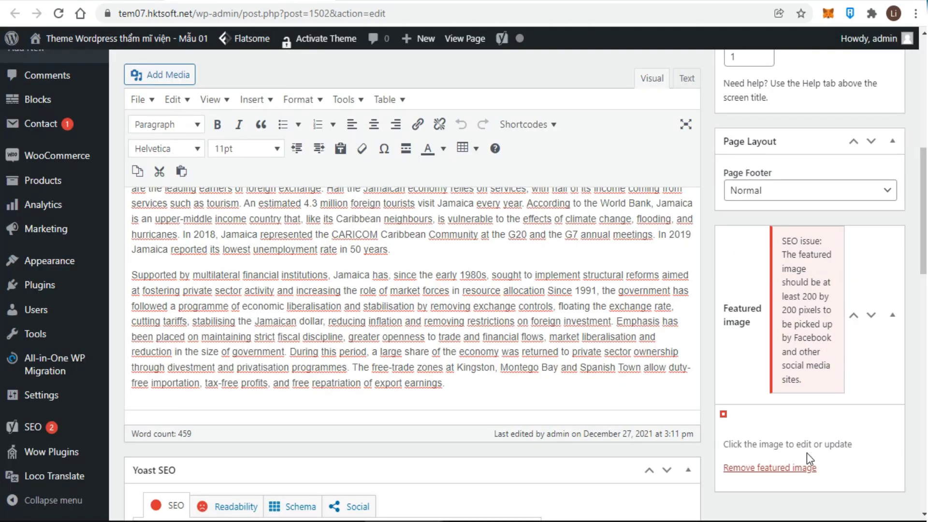
{"action": "scroll", "coordinate": [540, 165], "scroll_direction": "up", "scroll_amount": 5}
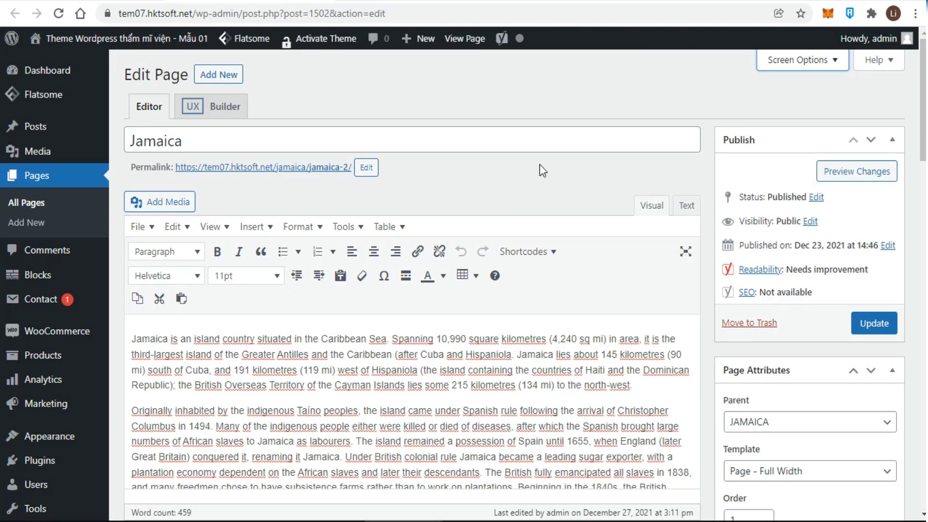
{"action": "scroll", "coordinate": [540, 165], "scroll_direction": "down", "scroll_amount": 15}
{"action": "scroll", "coordinate": [544, 237], "scroll_direction": "down", "scroll_amount": 10}
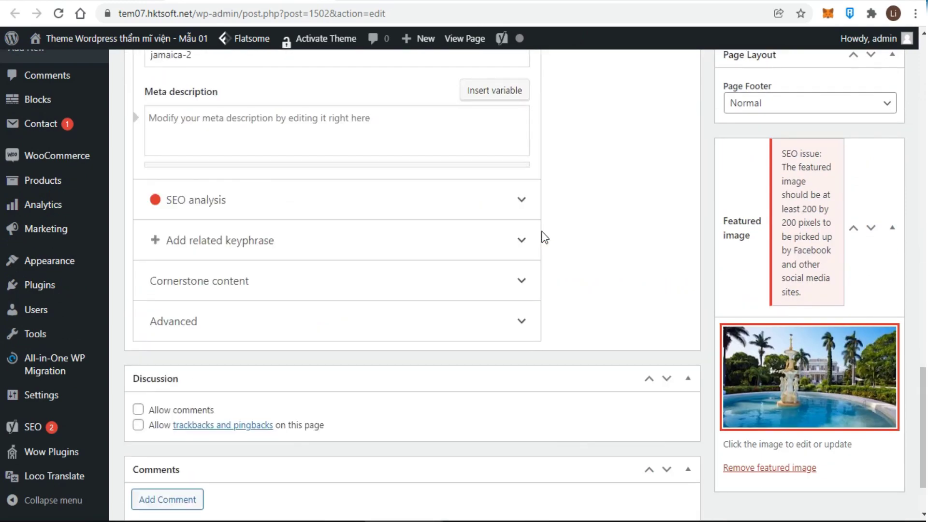
{"action": "left_click", "coordinate": [138, 328]}
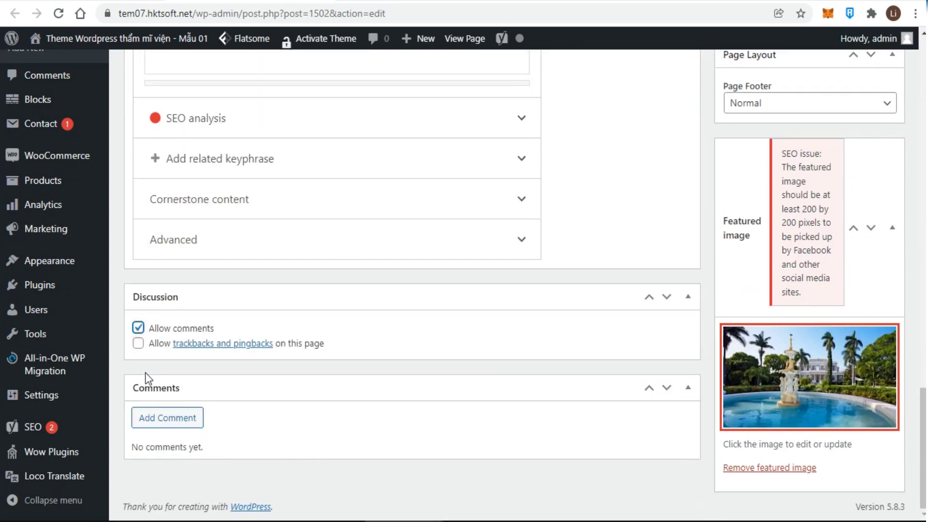
{"action": "left_click", "coordinate": [139, 329]}
{"action": "scroll", "coordinate": [435, 290], "scroll_direction": "up", "scroll_amount": 20}
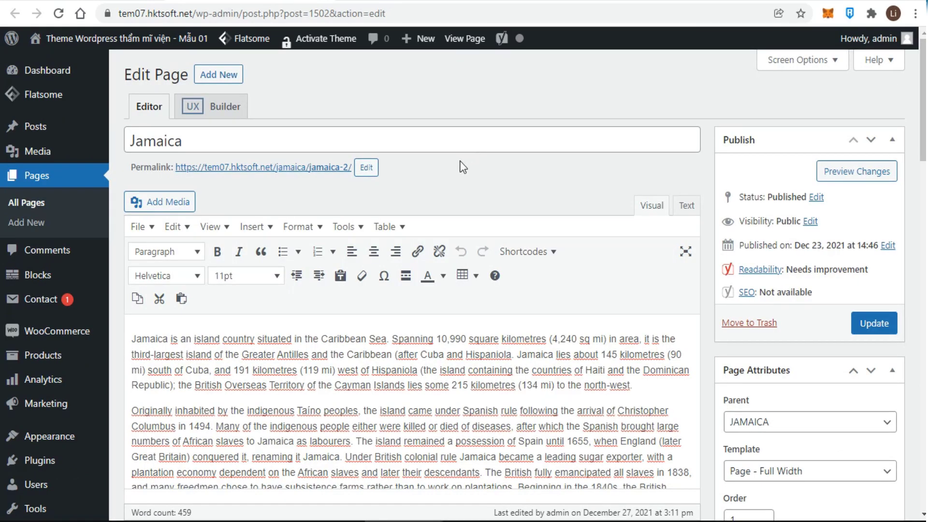
Step: Confirm the jamaica-2 permalink slug and update the Jamaica page
{"action": "left_click", "coordinate": [367, 167]}
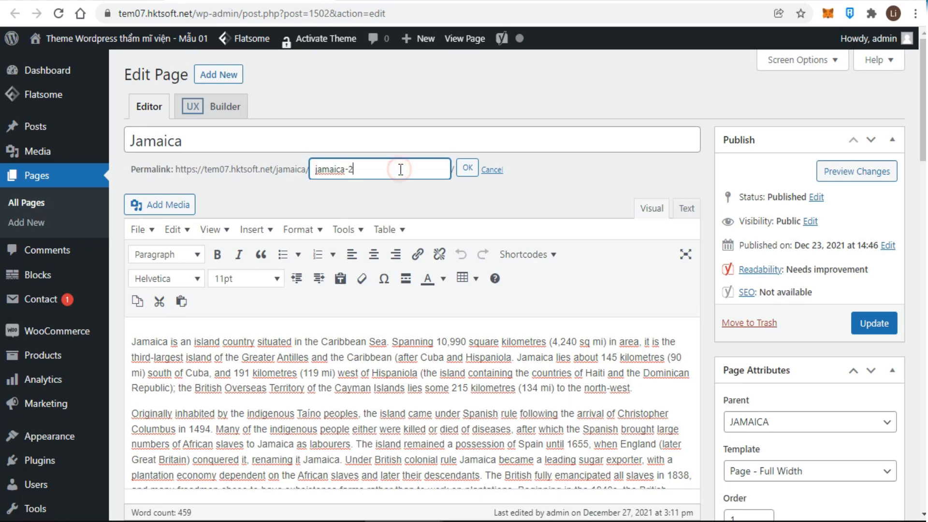
{"action": "left_click", "coordinate": [467, 168]}
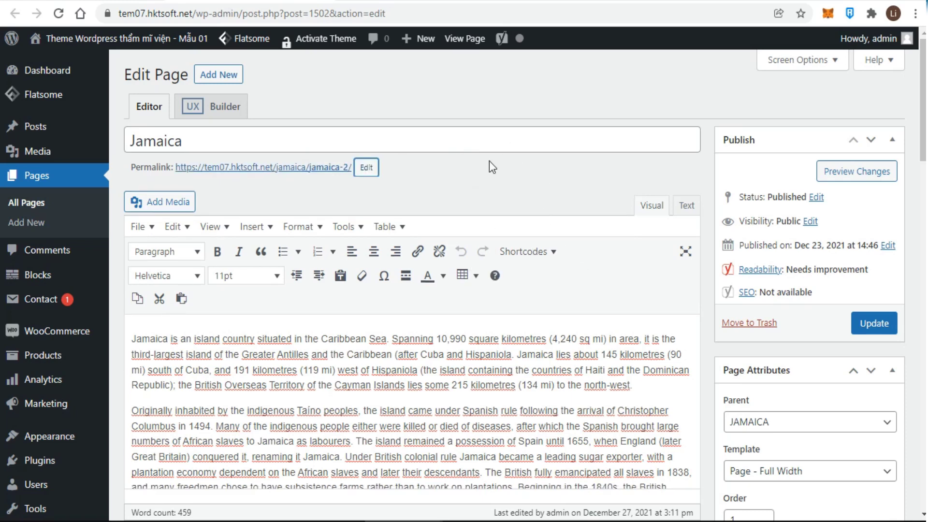
{"action": "left_click", "coordinate": [865, 323]}
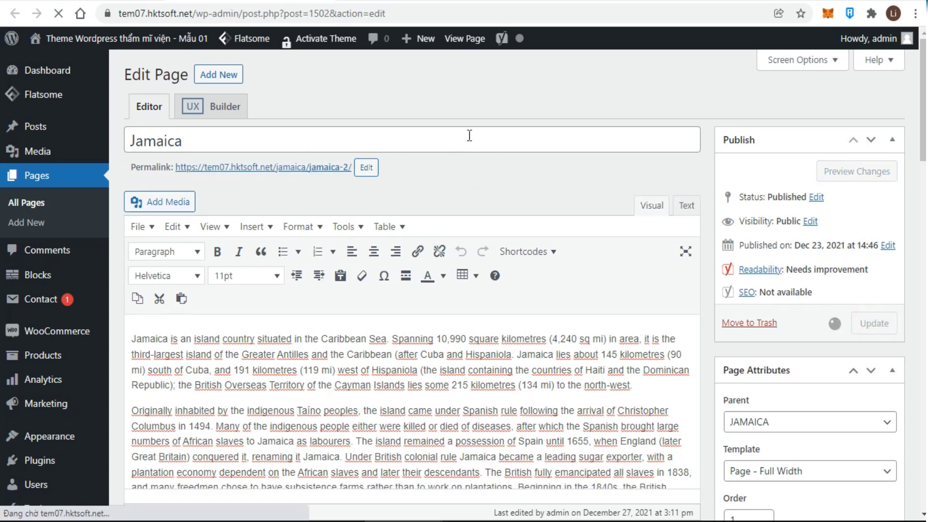